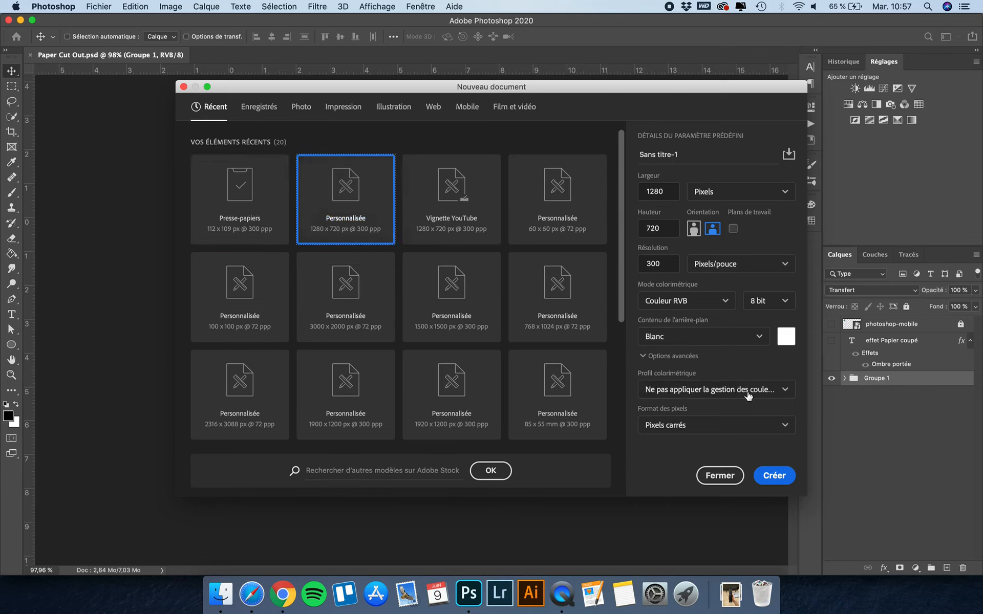
Step: Create a 1280 × 720 px document at 300 ppi and place the first Pen point of a black shape in its upper half
{"action": "left_click", "coordinate": [775, 476]}
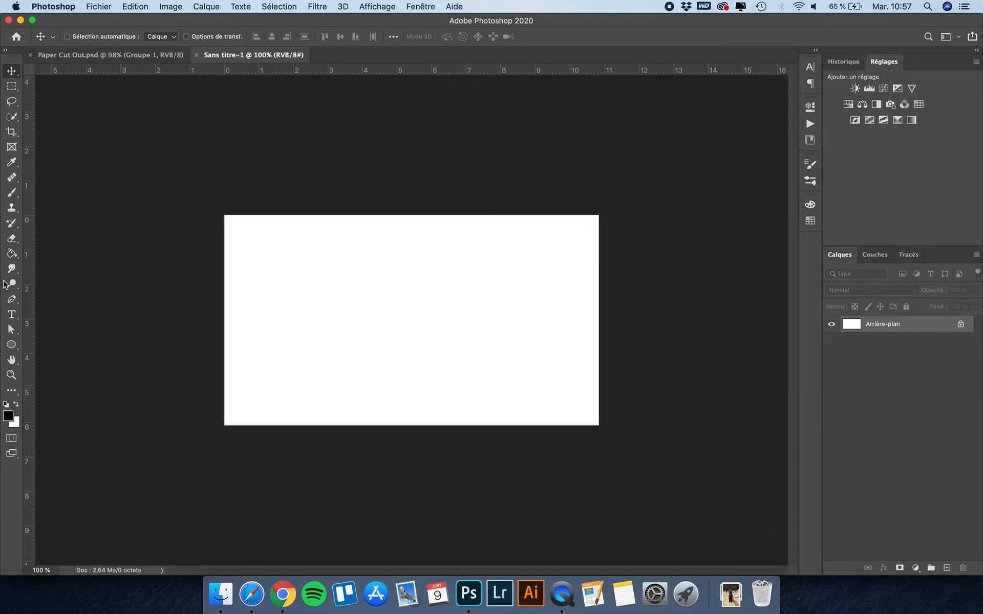
{"action": "left_click", "coordinate": [11, 299]}
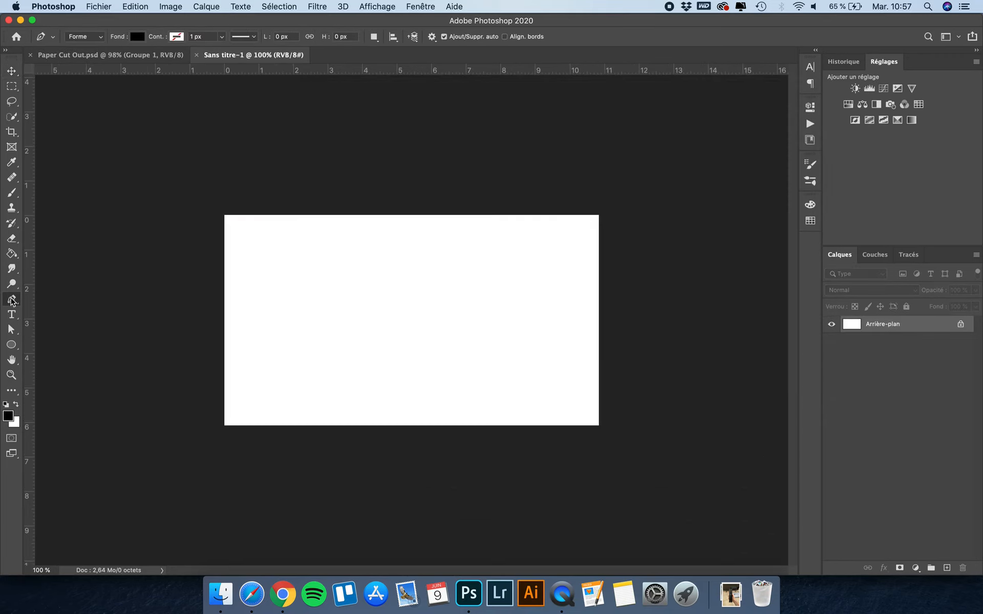
{"action": "left_click", "coordinate": [82, 37]}
{"action": "left_click", "coordinate": [82, 36]}
{"action": "left_click", "coordinate": [377, 259]}
{"action": "left_click", "coordinate": [303, 296]}
{"action": "left_click_drag", "start_coordinate": [302, 303], "coordinate": [306, 386]}
{"action": "key", "text": "super+z"}
{"action": "key", "text": "super+z"}
Step: Draw and close a wavy black Pen shape about 849 × 464 px around the canvas centre, with a curved notch in its lower edge
{"action": "left_click_drag", "start_coordinate": [304, 283], "coordinate": [293, 333]}
{"action": "left_click_drag", "start_coordinate": [329, 385], "coordinate": [369, 365]}
{"action": "left_click_drag", "start_coordinate": [423, 340], "coordinate": [447, 361]}
{"action": "left_click_drag", "start_coordinate": [502, 380], "coordinate": [532, 361]}
{"action": "left_click_drag", "start_coordinate": [525, 260], "coordinate": [481, 255]}
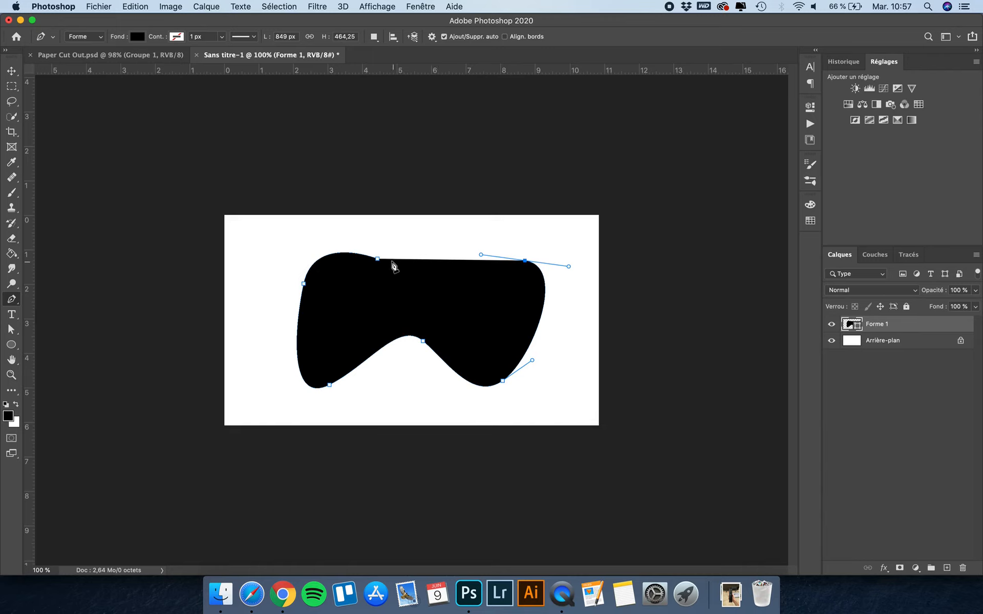
{"action": "left_click_drag", "start_coordinate": [379, 259], "coordinate": [321, 242]}
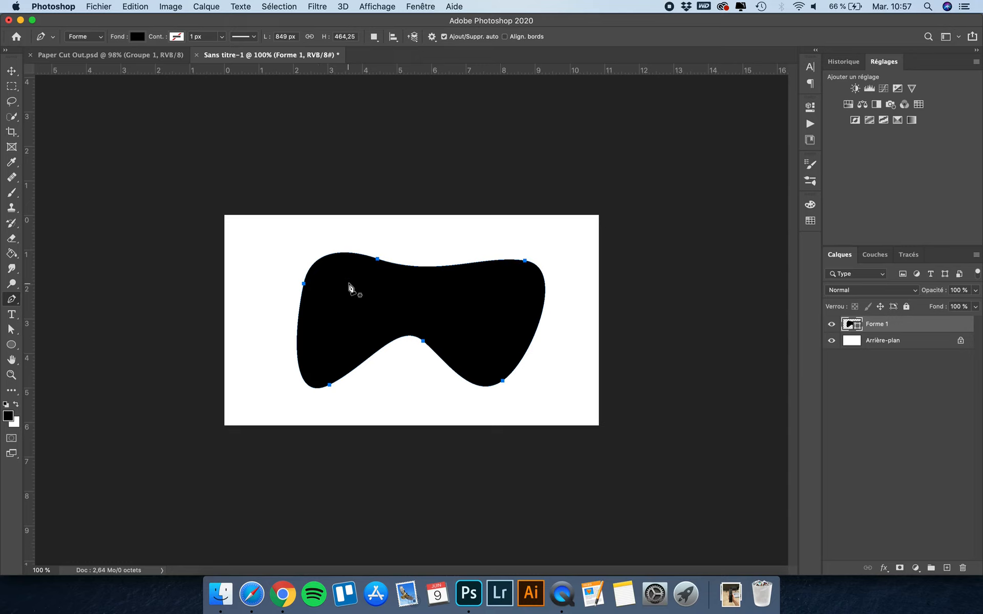
Step: Refine the black shape with Direct Selection, moving its lower-left anchor slightly outward and lowering the anchor at the central notch
{"action": "scroll", "coordinate": [349, 284], "scroll_direction": "up", "scroll_amount": 3}
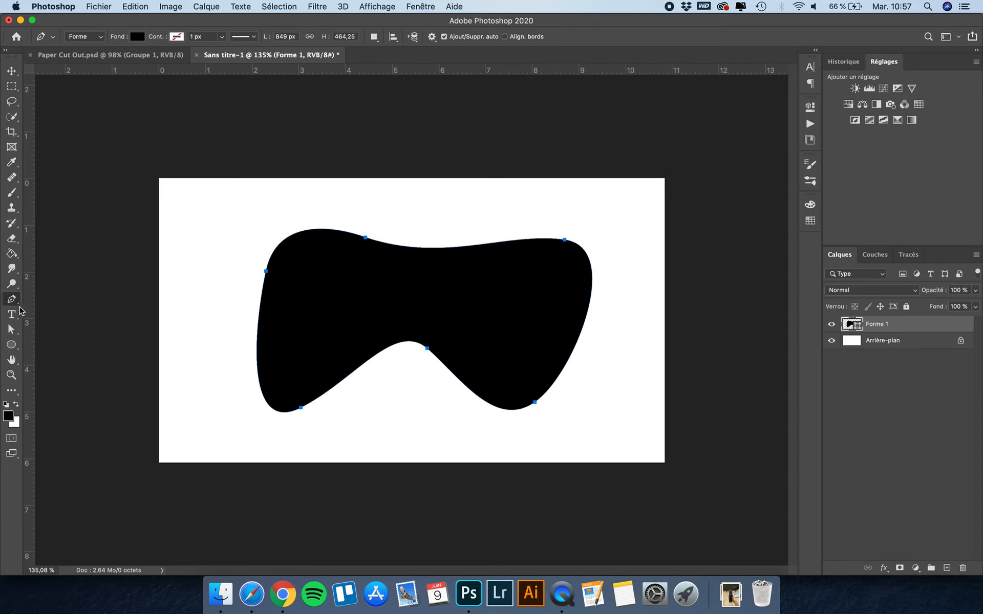
{"action": "left_click", "coordinate": [11, 331]}
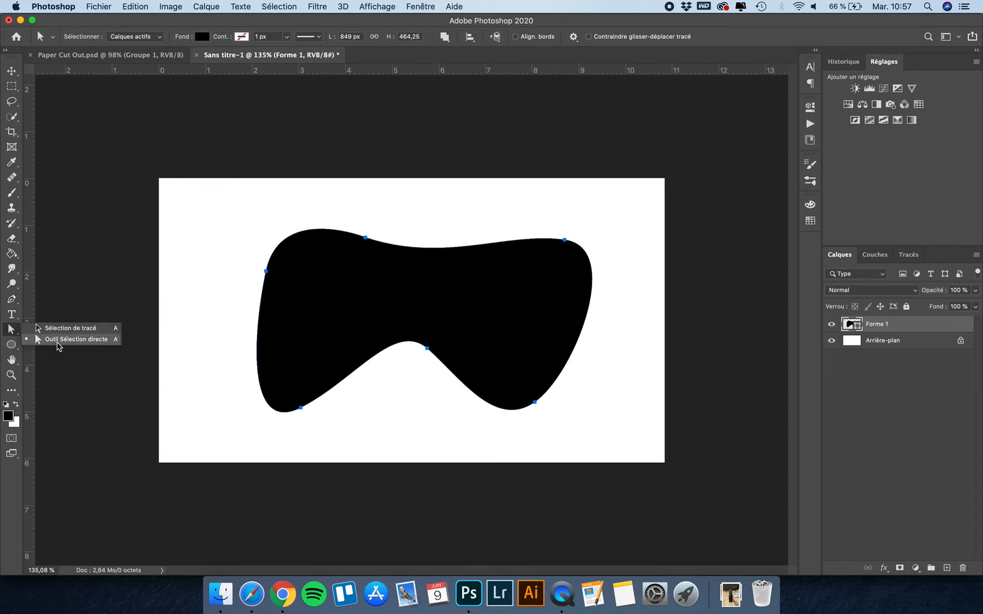
{"action": "left_click", "coordinate": [57, 340]}
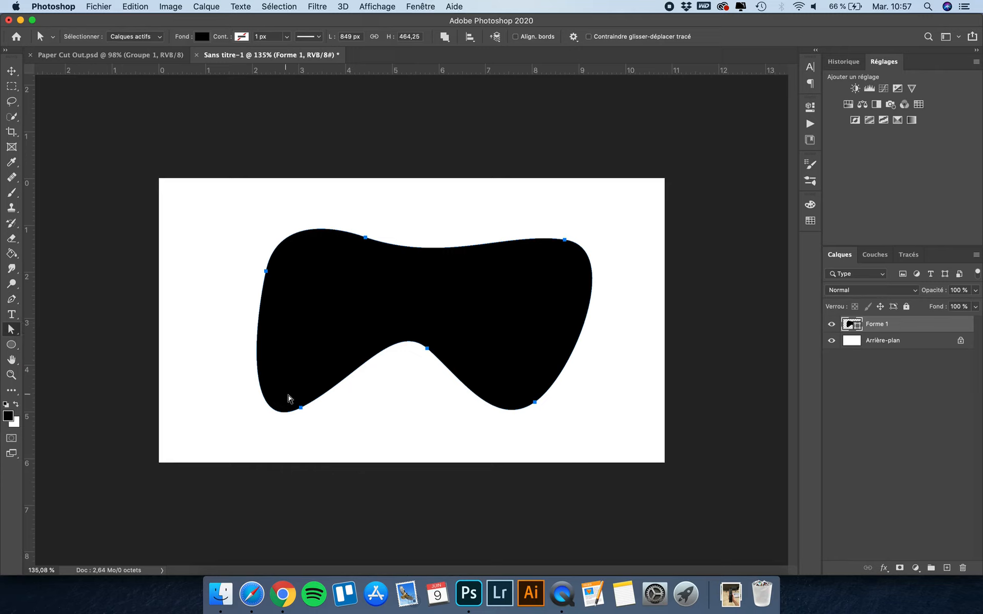
{"action": "left_click", "coordinate": [301, 408]}
{"action": "left_click_drag", "start_coordinate": [354, 381], "coordinate": [354, 392]}
{"action": "left_click_drag", "start_coordinate": [302, 409], "coordinate": [293, 408]}
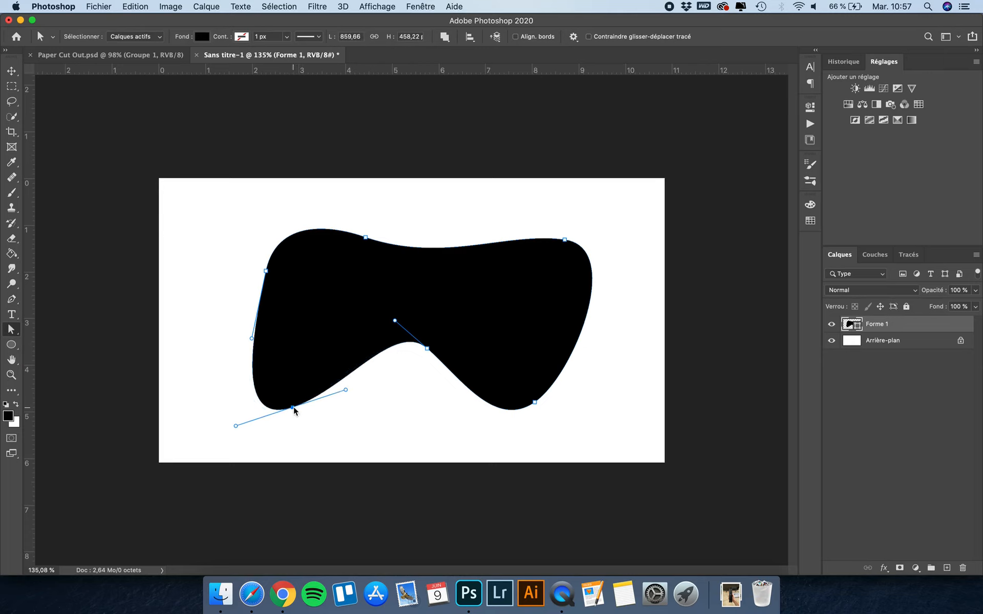
{"action": "left_click_drag", "start_coordinate": [428, 351], "coordinate": [432, 362]}
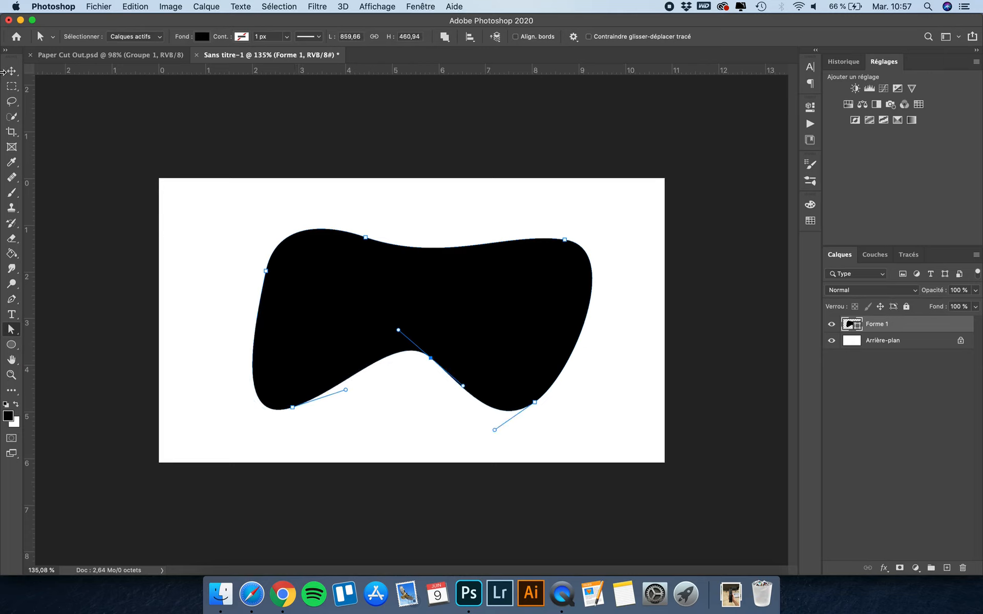
Step: Unlock the background layer and add a Color Overlay (Incrustation couleur) effect to it
{"action": "left_click", "coordinate": [10, 71]}
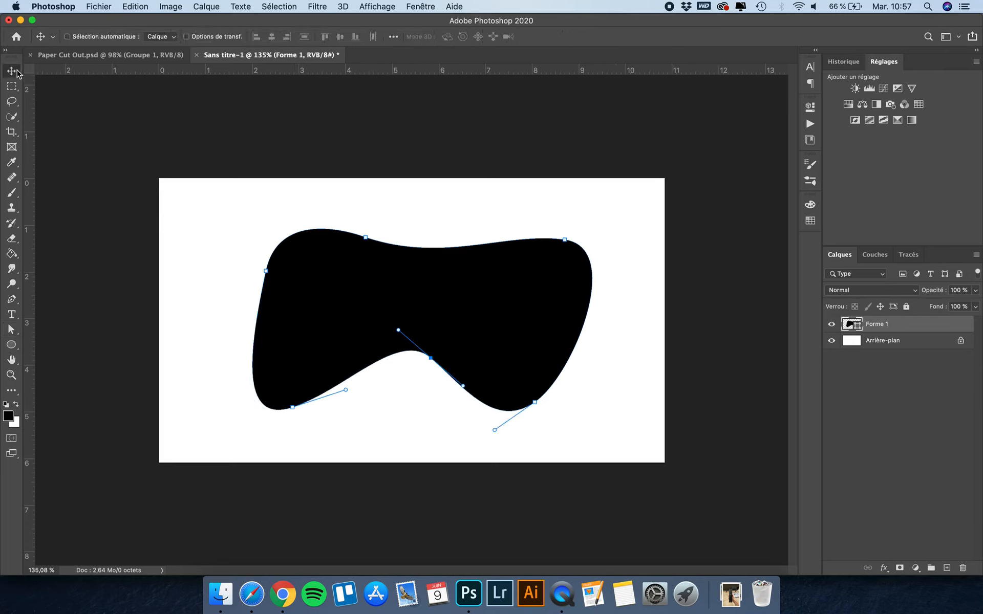
{"action": "left_click", "coordinate": [961, 341]}
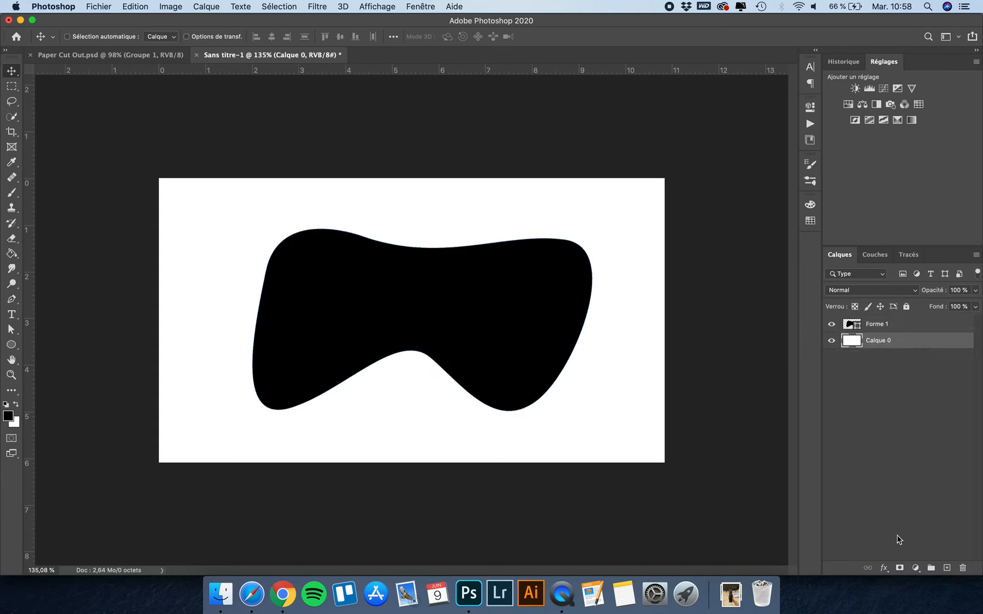
{"action": "left_click", "coordinate": [884, 568]}
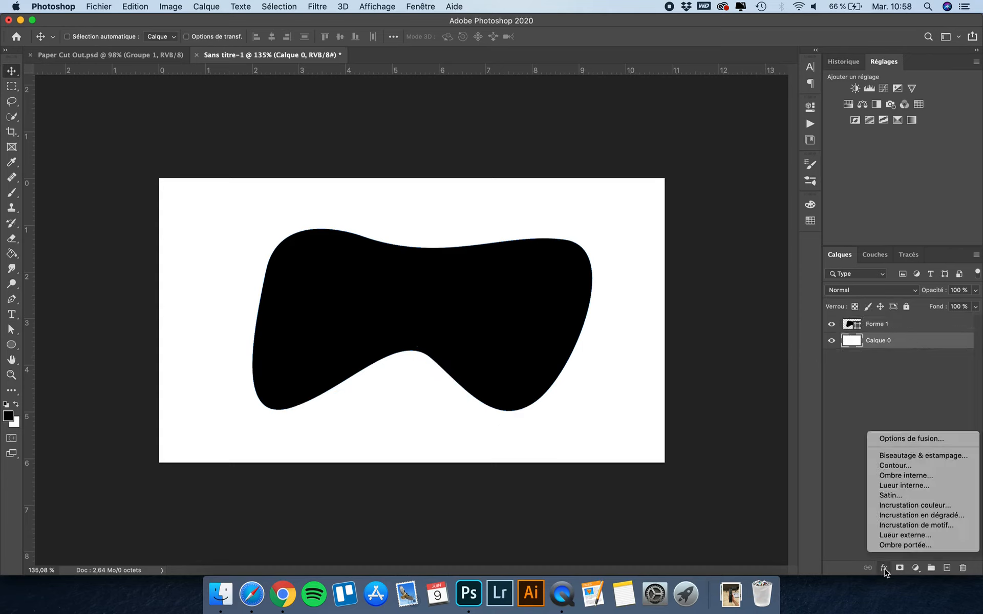
{"action": "left_click", "coordinate": [917, 507]}
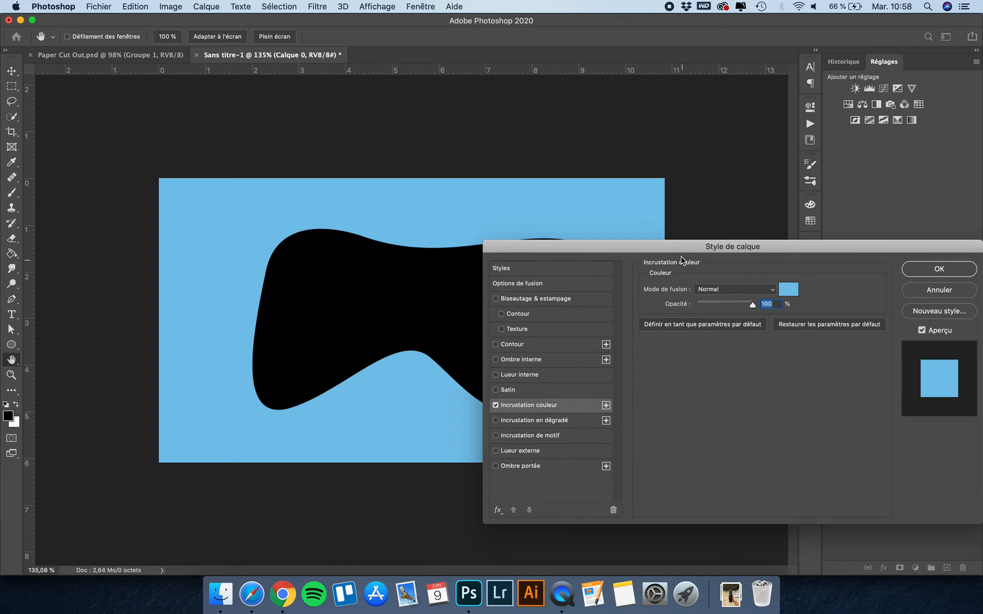
{"action": "left_click_drag", "start_coordinate": [676, 246], "coordinate": [726, 247]}
Step: Set the background's overlay color to strong blue #2675d6 and apply the layer style
{"action": "left_click", "coordinate": [837, 293]}
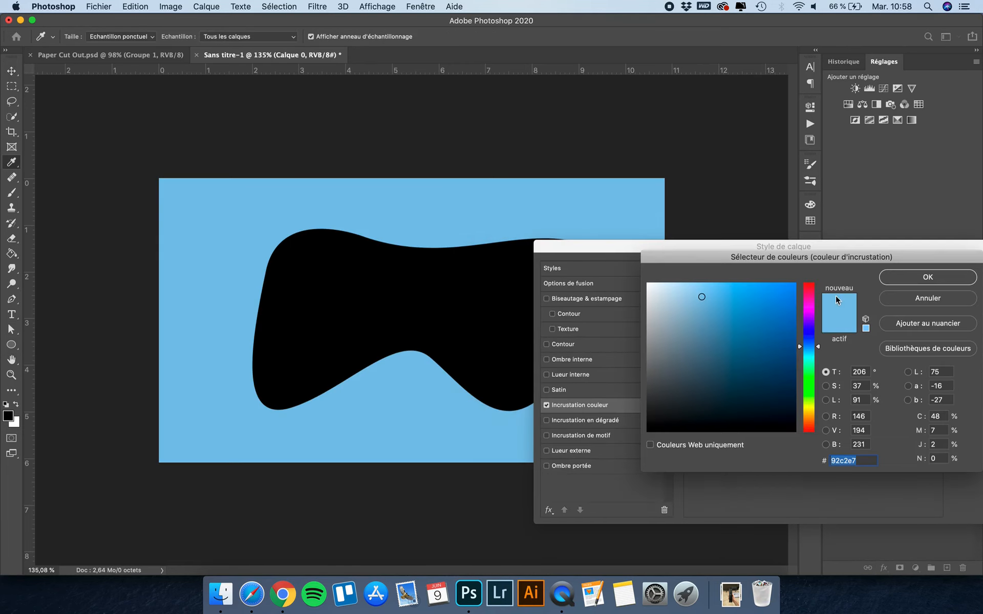
{"action": "left_click", "coordinate": [814, 340]}
{"action": "left_click_drag", "start_coordinate": [814, 340], "coordinate": [814, 343]}
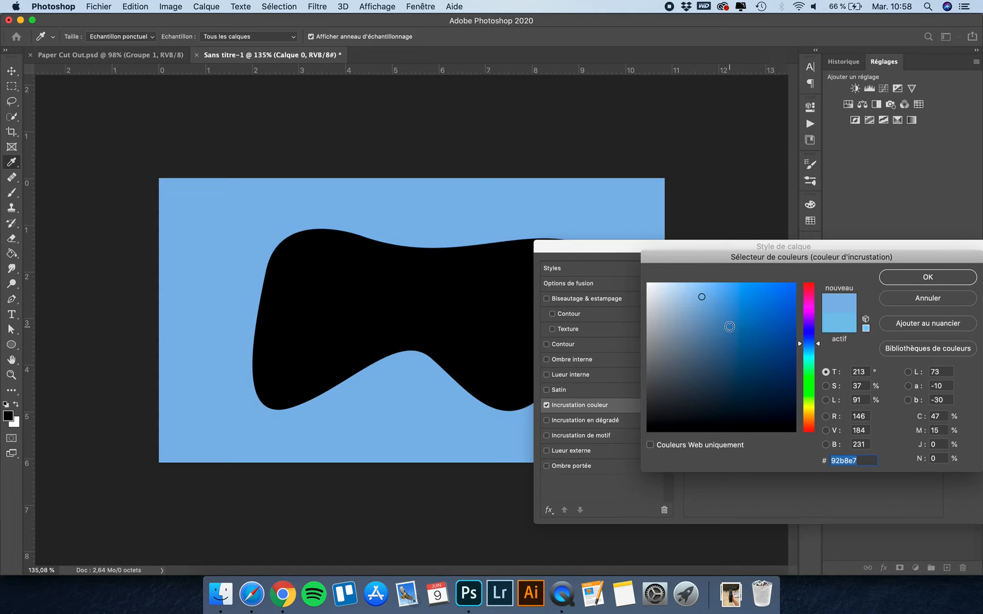
{"action": "mouse_move", "coordinate": [732, 324]}
{"action": "left_mouse_down"}
{"action": "mouse_move", "coordinate": [767, 305]}
{"action": "mouse_move", "coordinate": [709, 338]}
{"action": "mouse_move", "coordinate": [786, 303]}
{"action": "left_mouse_up"}
{"action": "left_click", "coordinate": [769, 305]}
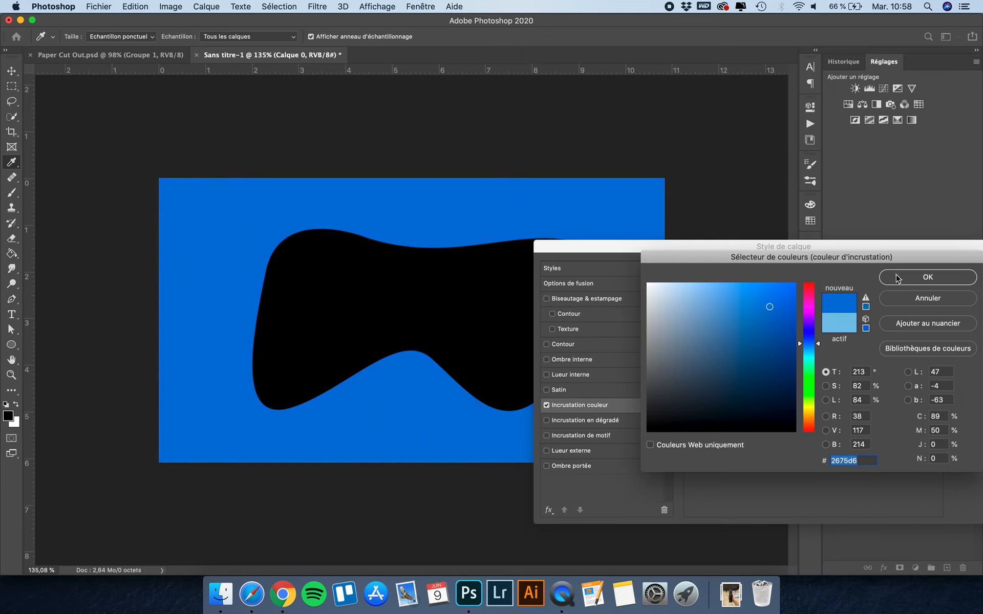
{"action": "left_click", "coordinate": [925, 278]}
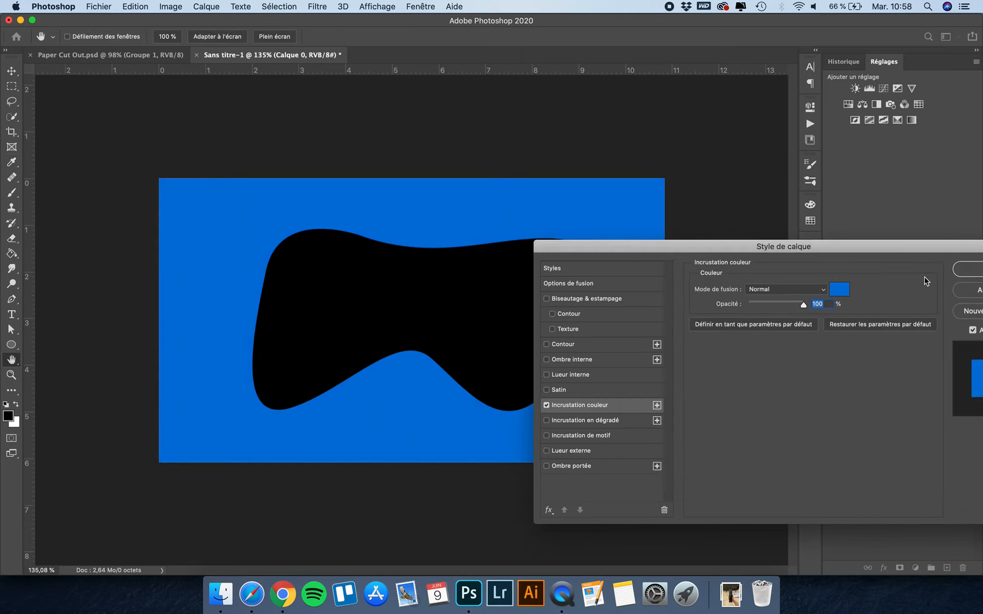
{"action": "left_click", "coordinate": [968, 275]}
Step: Add a Color Overlay (Incrustation couleur) in lighter blue #5396e9 to the Forme 1 layer
{"action": "left_click", "coordinate": [891, 329]}
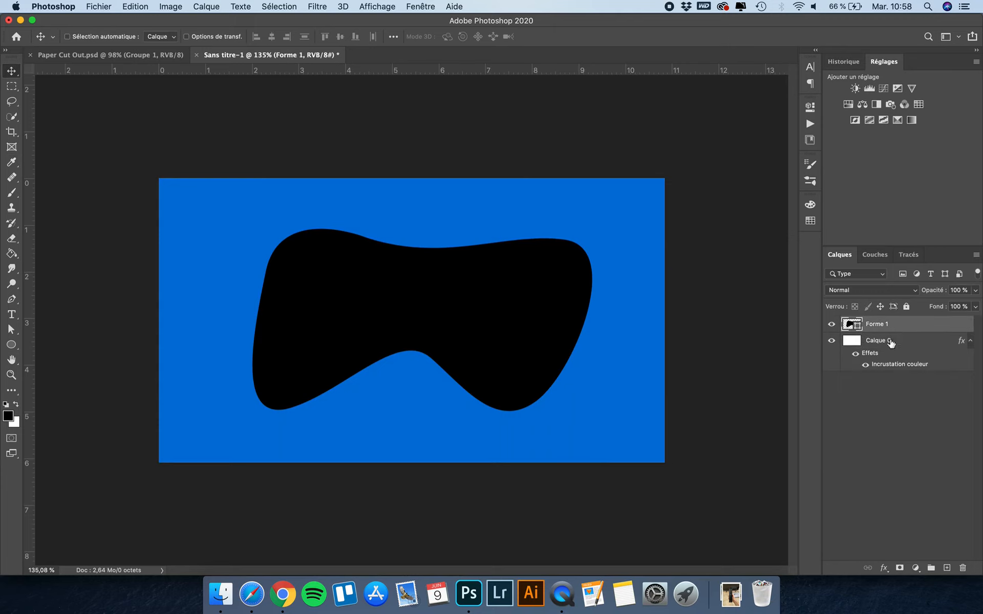
{"action": "left_click", "coordinate": [884, 568]}
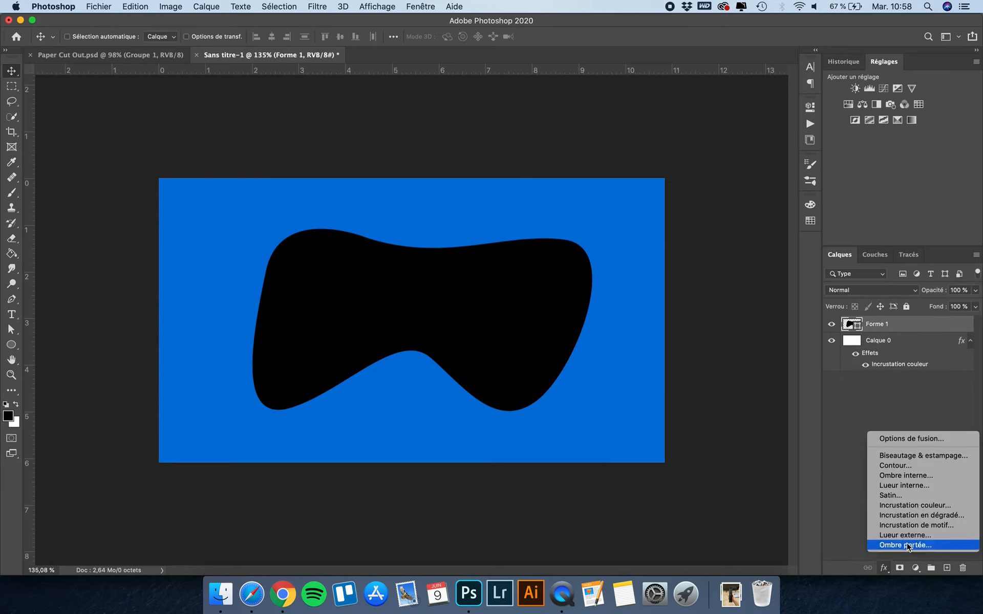
{"action": "left_click", "coordinate": [921, 505]}
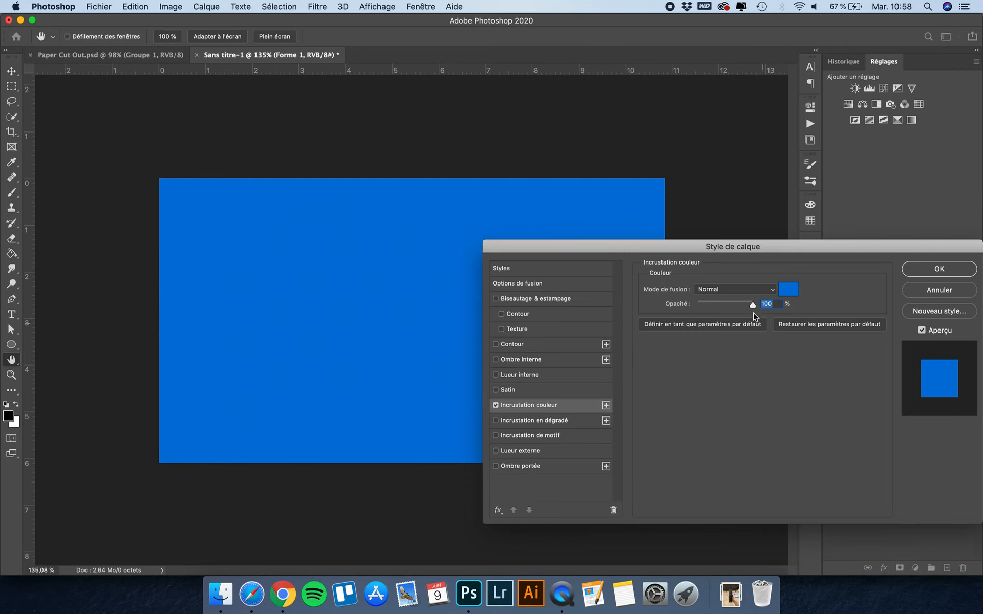
{"action": "left_click", "coordinate": [788, 290]}
{"action": "left_click", "coordinate": [755, 305]}
{"action": "left_click_drag", "start_coordinate": [754, 306], "coordinate": [741, 307]}
{"action": "left_click", "coordinate": [742, 295]}
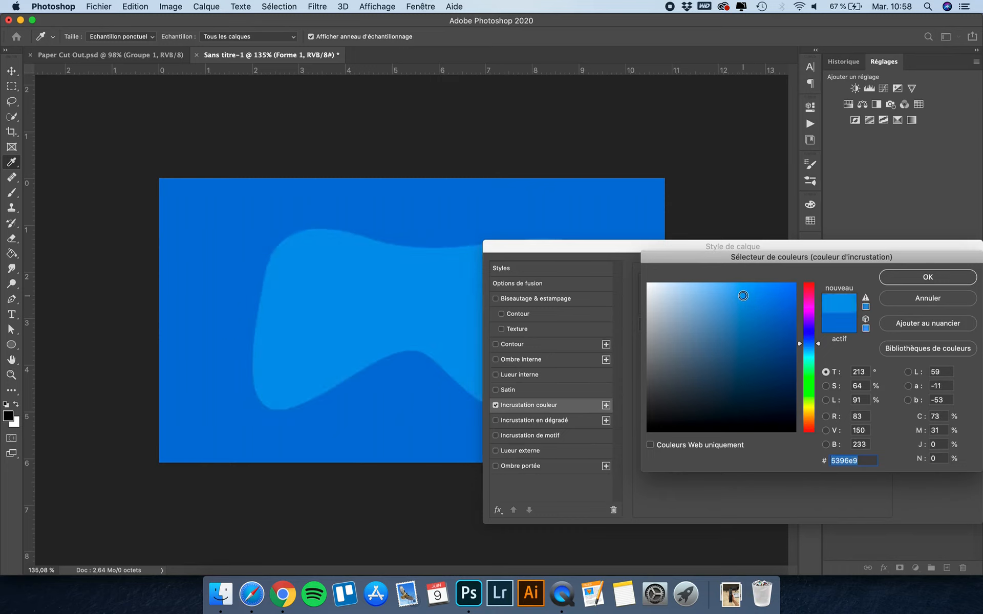
{"action": "left_click", "coordinate": [934, 279]}
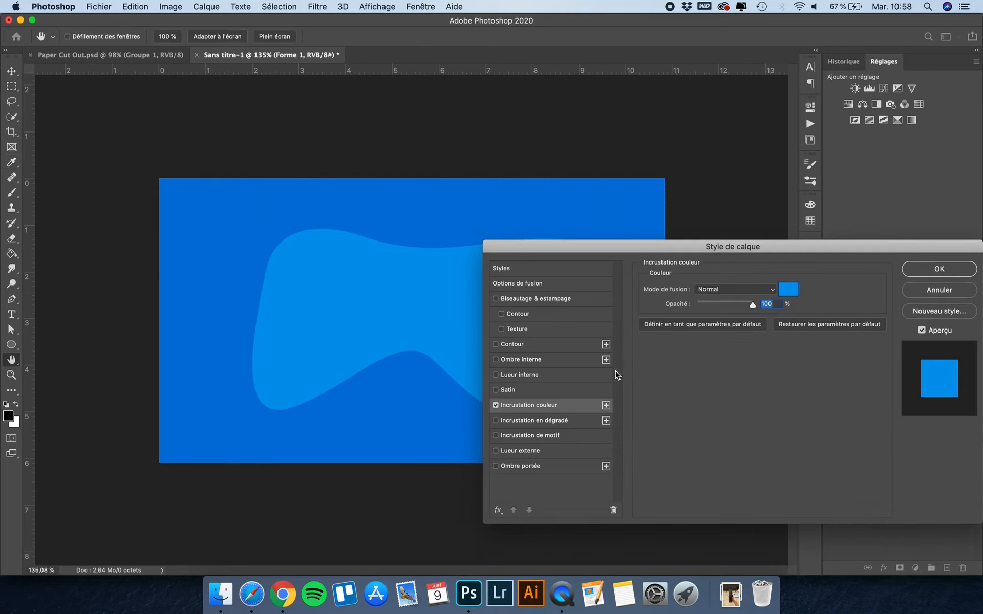
Step: Add a black Inner Shadow (Ombre interne) to Forme 1 in Produit mode, with 68% opacity, 11 px distance and 24 px size
{"action": "left_click", "coordinate": [535, 361]}
{"action": "left_click", "coordinate": [824, 440]}
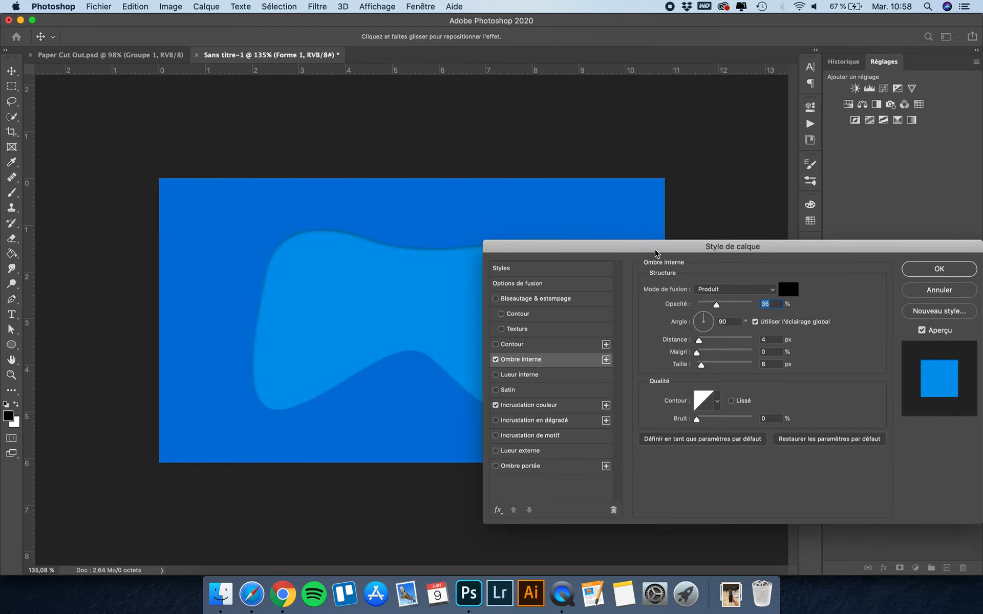
{"action": "left_click_drag", "start_coordinate": [657, 253], "coordinate": [689, 252]}
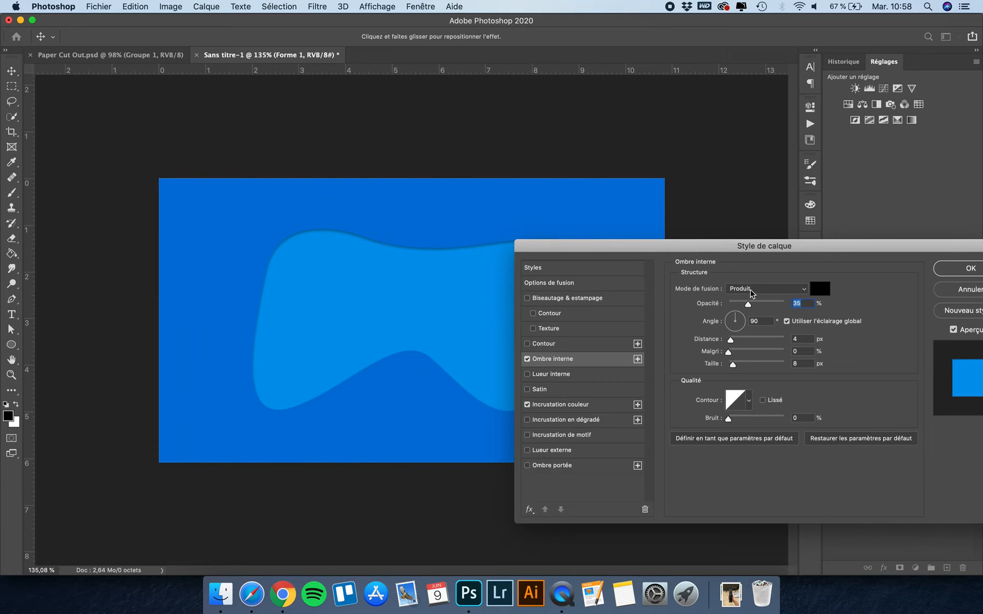
{"action": "left_click", "coordinate": [819, 290]}
{"action": "left_click_drag", "start_coordinate": [682, 414], "coordinate": [635, 450]}
{"action": "left_click", "coordinate": [907, 276]}
{"action": "left_click_drag", "start_coordinate": [738, 339], "coordinate": [735, 339]}
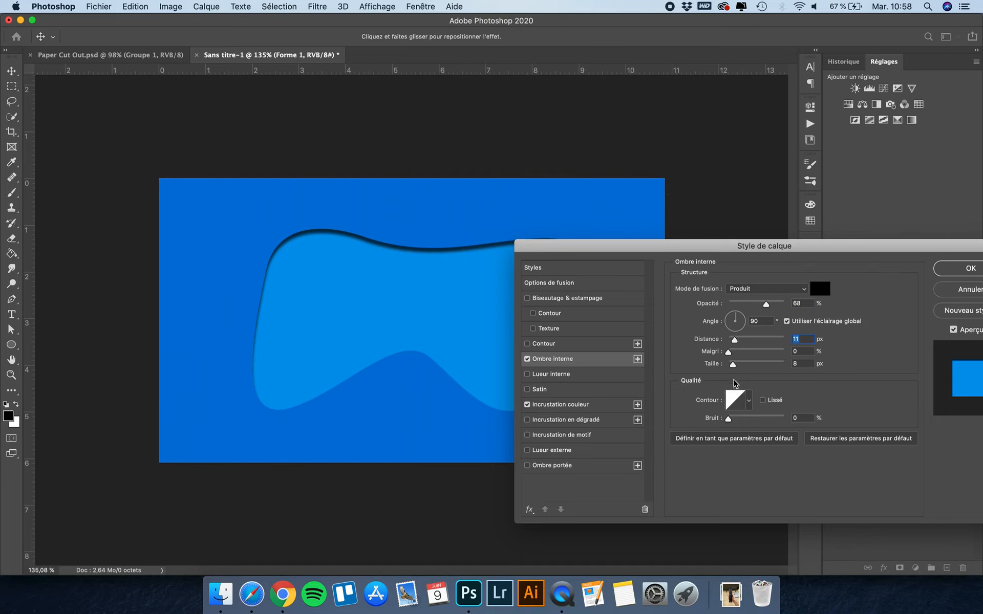
{"action": "left_click_drag", "start_coordinate": [737, 367], "coordinate": [739, 365]}
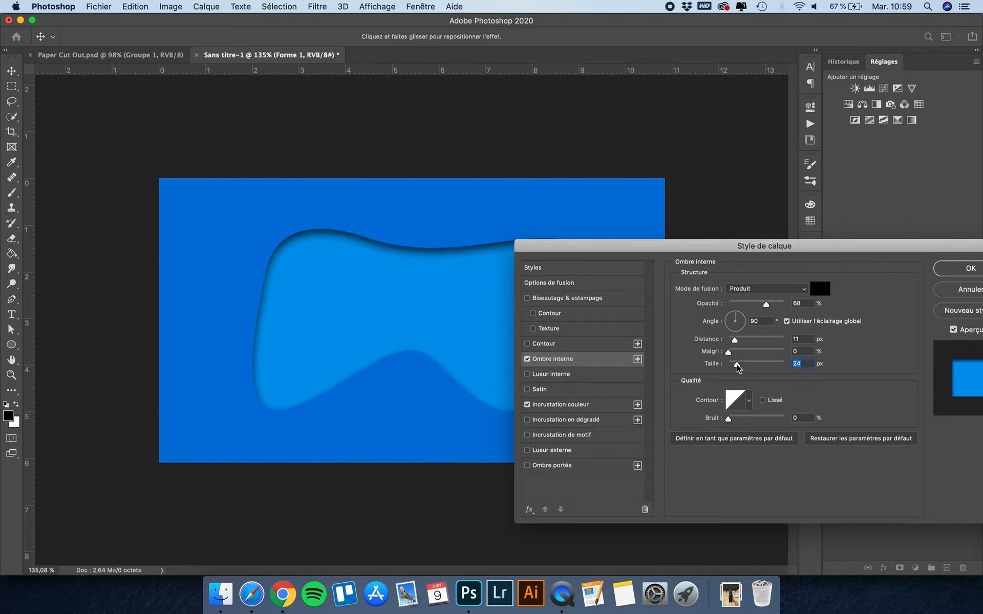
{"action": "key", "text": "Return"}
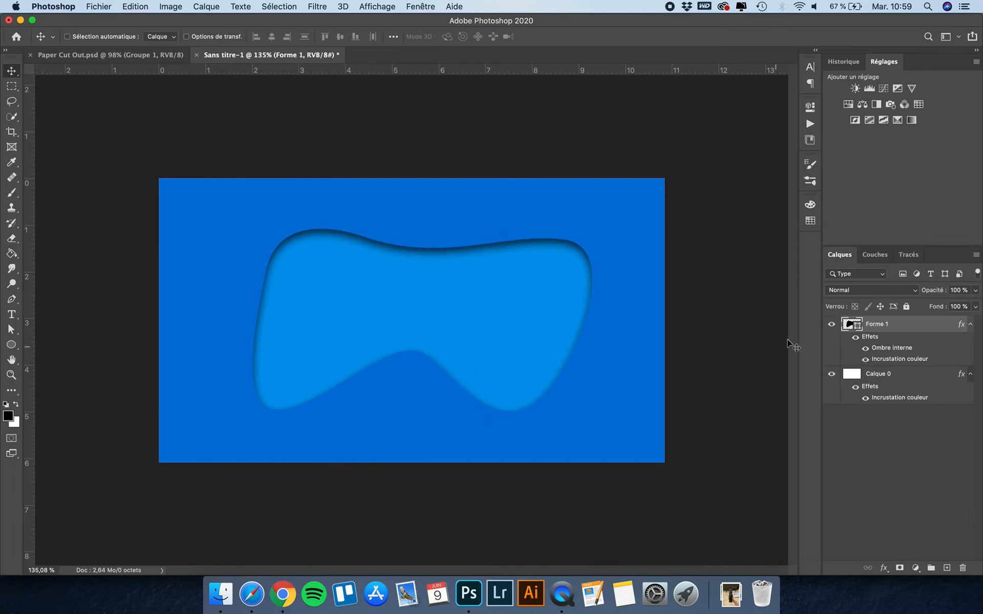
Step: Draw a second, smaller wavy black Pen shape about 670 × 255 px inside the light blue shape, following its outline
{"action": "left_click", "coordinate": [11, 299]}
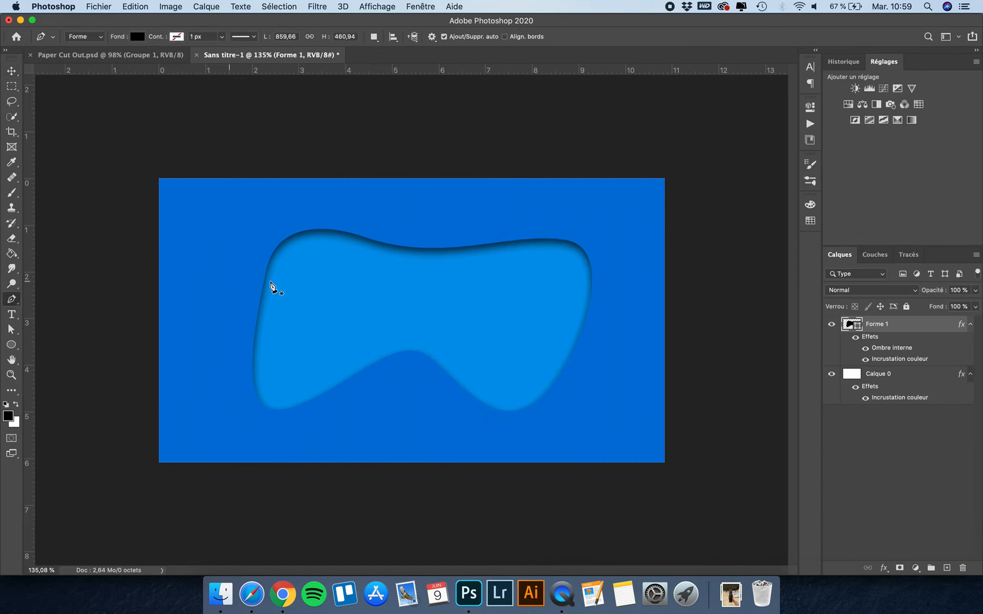
{"action": "left_click", "coordinate": [380, 277]}
{"action": "left_click_drag", "start_coordinate": [301, 284], "coordinate": [287, 326]}
{"action": "left_click_drag", "start_coordinate": [342, 346], "coordinate": [404, 305]}
{"action": "left_click_drag", "start_coordinate": [477, 346], "coordinate": [504, 385]}
{"action": "left_click_drag", "start_coordinate": [556, 313], "coordinate": [563, 267]}
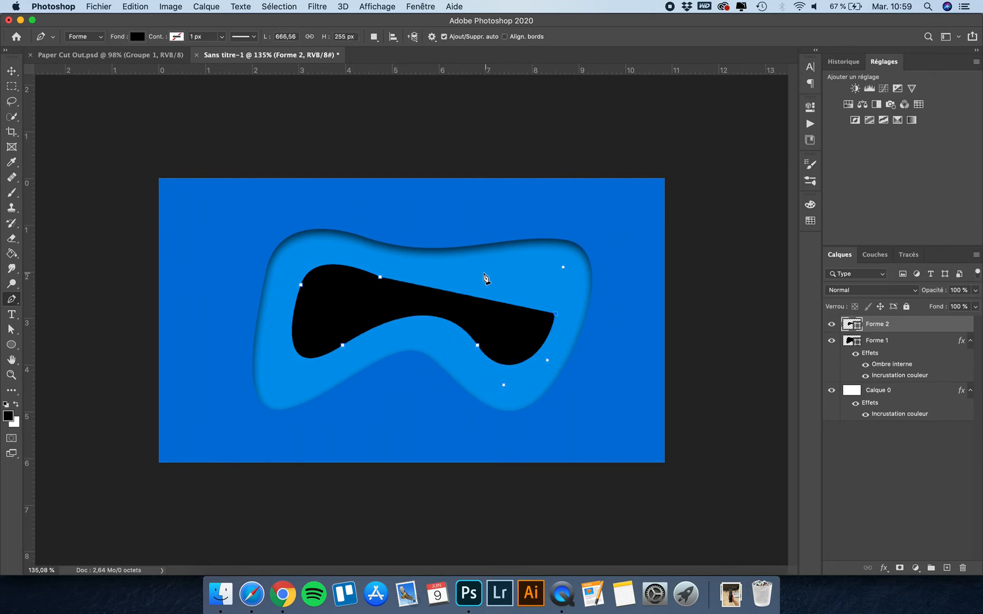
{"action": "left_click_drag", "start_coordinate": [380, 277], "coordinate": [306, 279]}
{"action": "left_click_drag", "start_coordinate": [225, 258], "coordinate": [226, 260]}
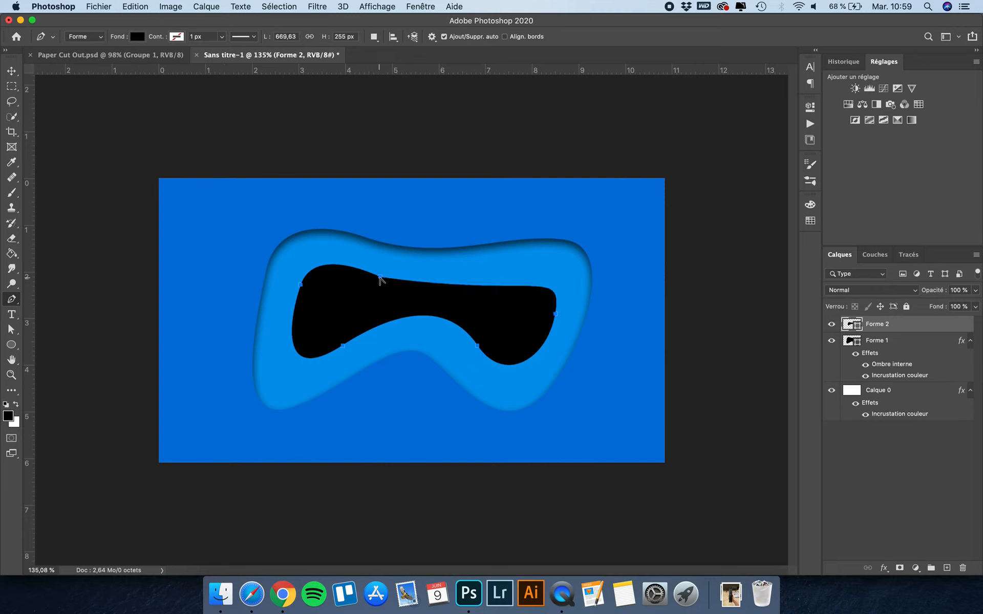
Step: Smooth the inner black shape's upper edge and both ends by adjusting its anchors and handles, making it about 693 × 248 px
{"action": "left_click_drag", "start_coordinate": [380, 277], "coordinate": [321, 270]}
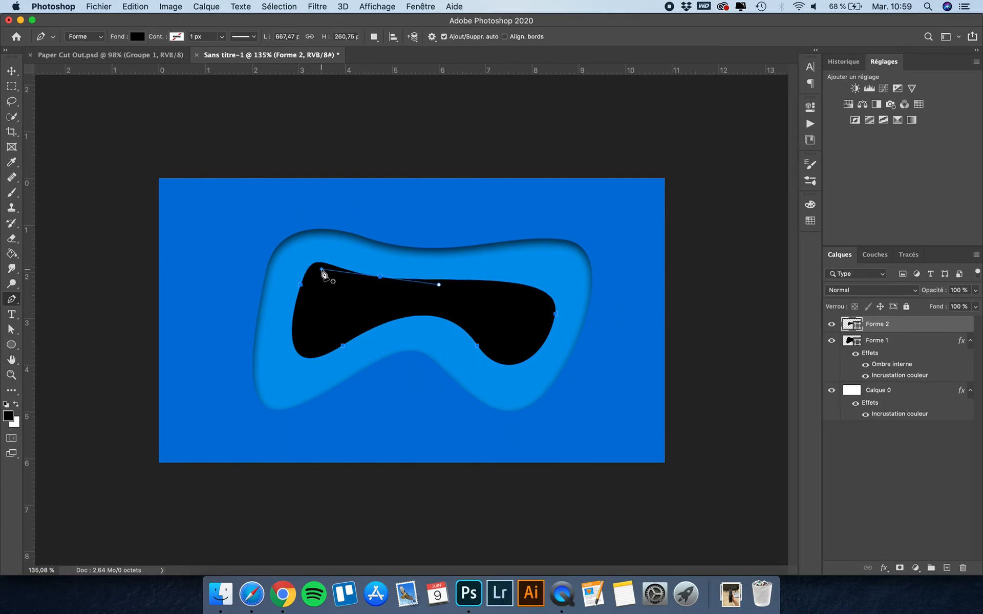
{"action": "left_click", "coordinate": [10, 333]}
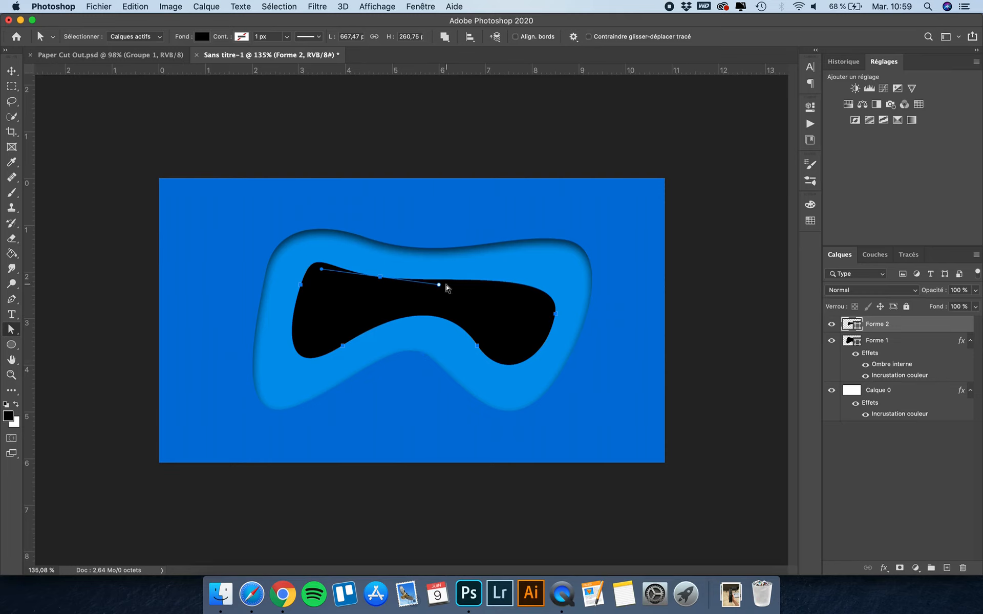
{"action": "left_click_drag", "start_coordinate": [379, 278], "coordinate": [402, 277]}
{"action": "left_click", "coordinate": [556, 313]}
{"action": "left_click_drag", "start_coordinate": [563, 271], "coordinate": [575, 251]}
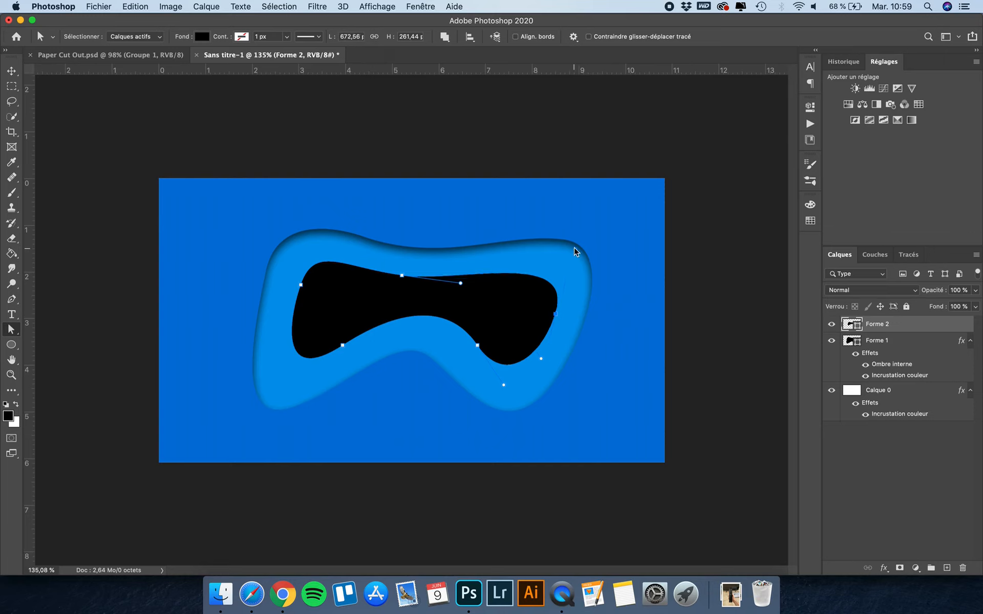
{"action": "left_click_drag", "start_coordinate": [301, 284], "coordinate": [294, 293]}
{"action": "left_click_drag", "start_coordinate": [307, 253], "coordinate": [322, 261]}
{"action": "left_click", "coordinate": [471, 226]}
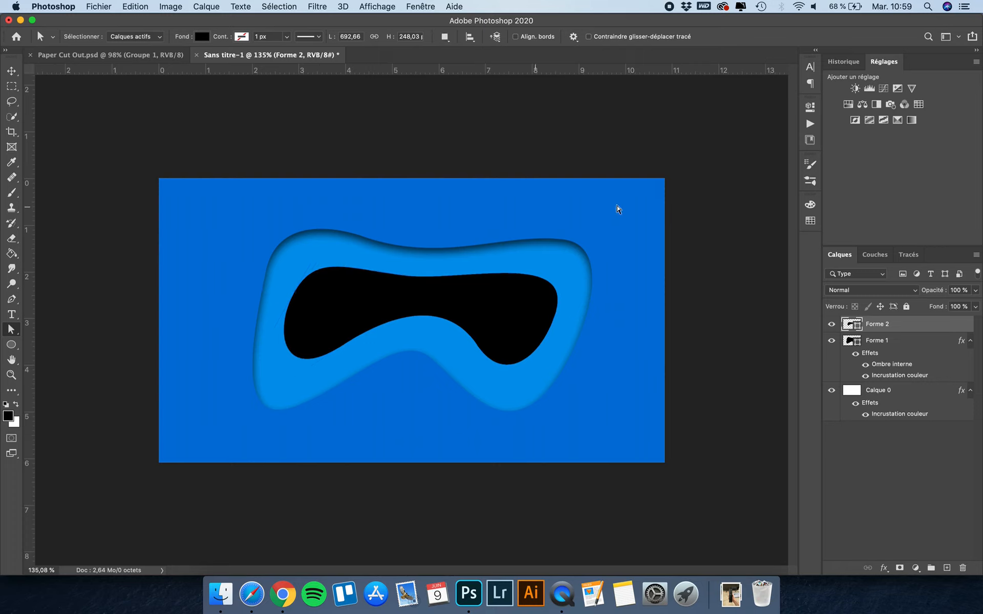
Step: Copy the layer style of Forme 1 and paste it onto the Forme 2 layer
{"action": "left_click", "coordinate": [891, 343]}
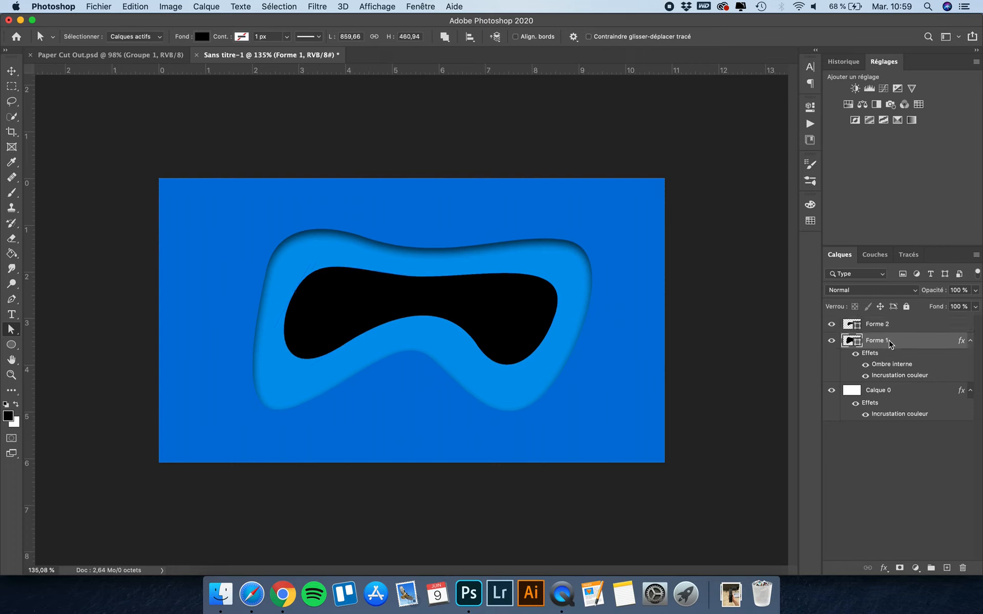
{"action": "right_click", "coordinate": [900, 346]}
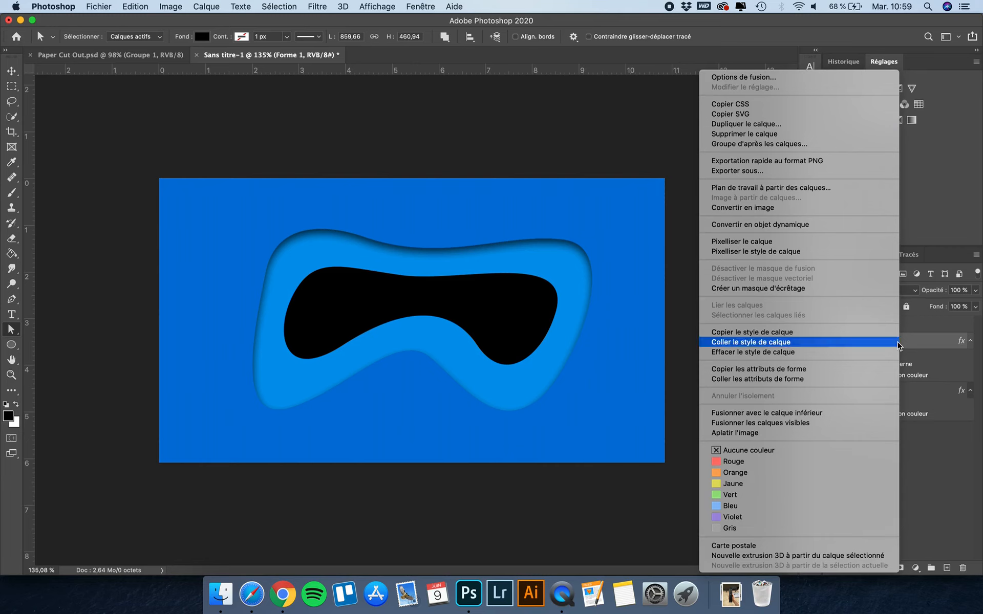
{"action": "left_click", "coordinate": [844, 333]}
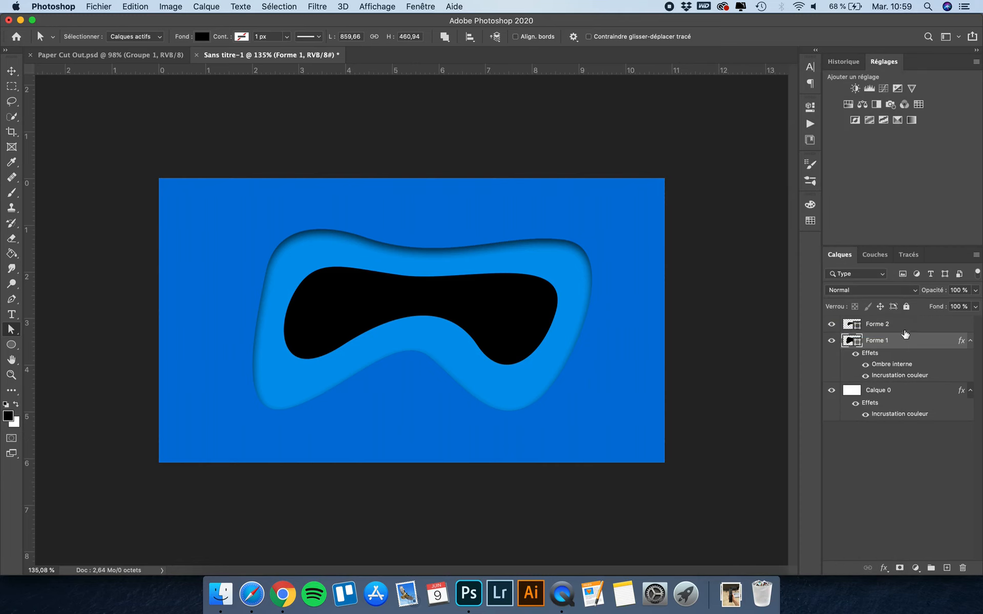
{"action": "left_click", "coordinate": [908, 329]}
{"action": "right_click", "coordinate": [908, 328]}
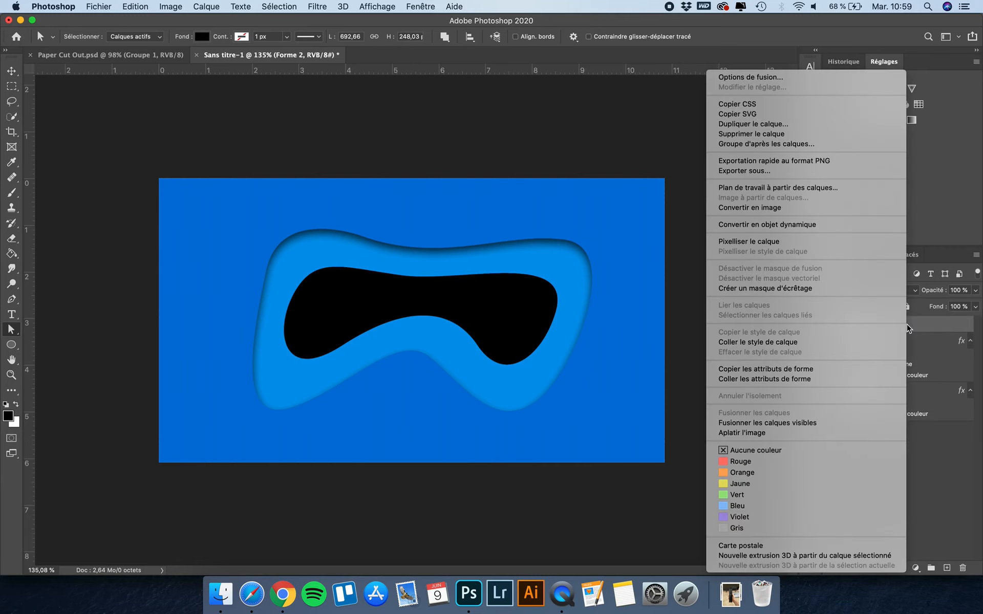
{"action": "left_click", "coordinate": [816, 342]}
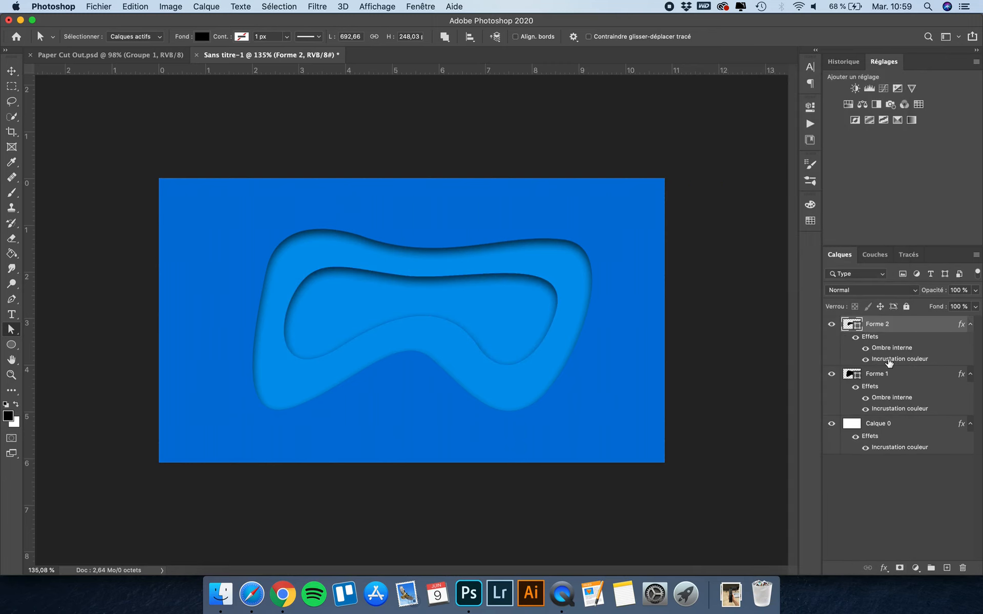
Step: Set the Color Overlay (Incrustation couleur) of Forme 2 to a lighter blue, #79b0f4
{"action": "double_click", "coordinate": [889, 360]}
{"action": "left_click_drag", "start_coordinate": [602, 251], "coordinate": [717, 251]}
{"action": "left_click", "coordinate": [893, 288]}
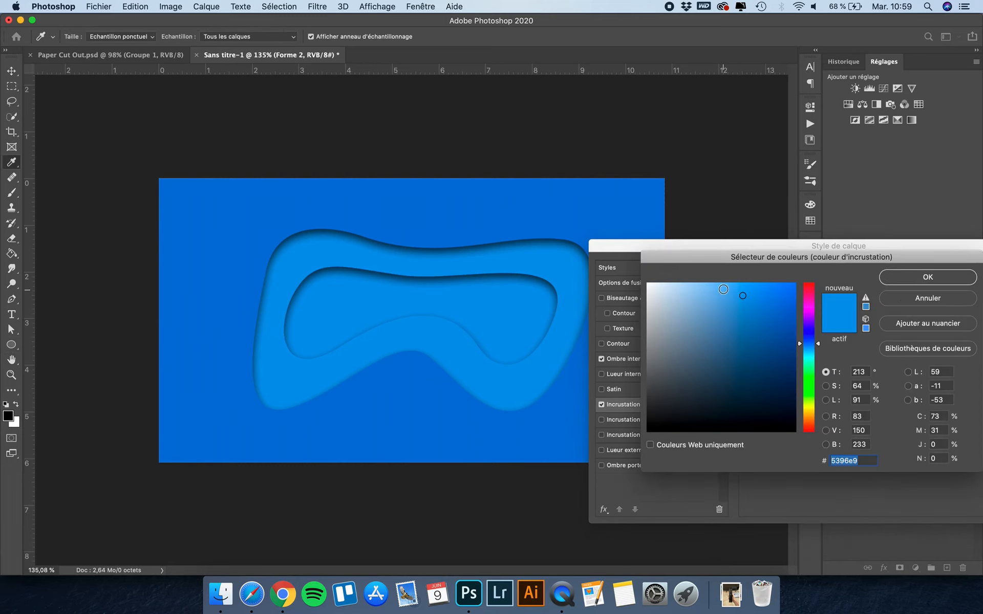
{"action": "left_click", "coordinate": [722, 289]}
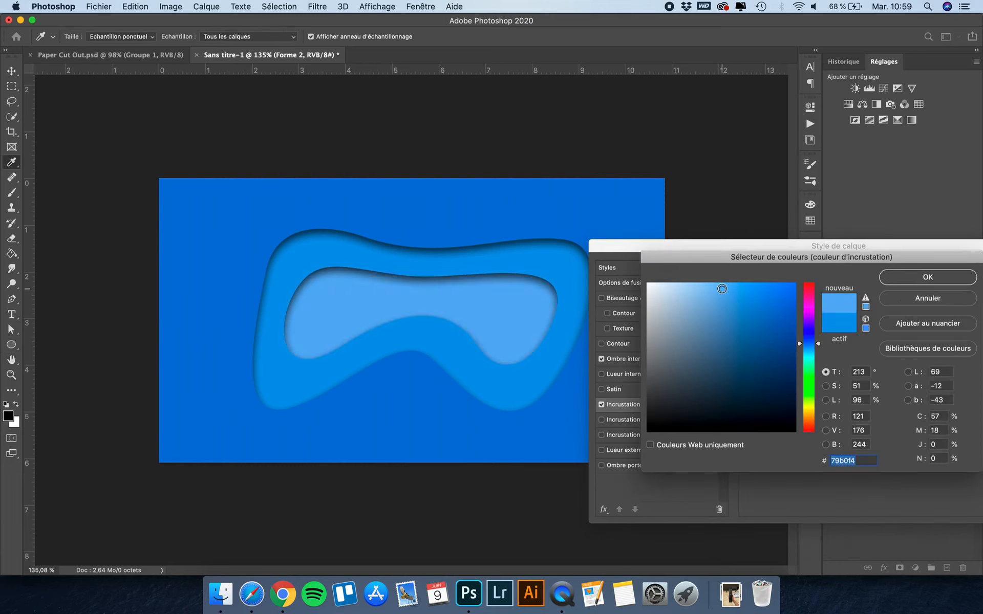
{"action": "key", "text": "Return"}
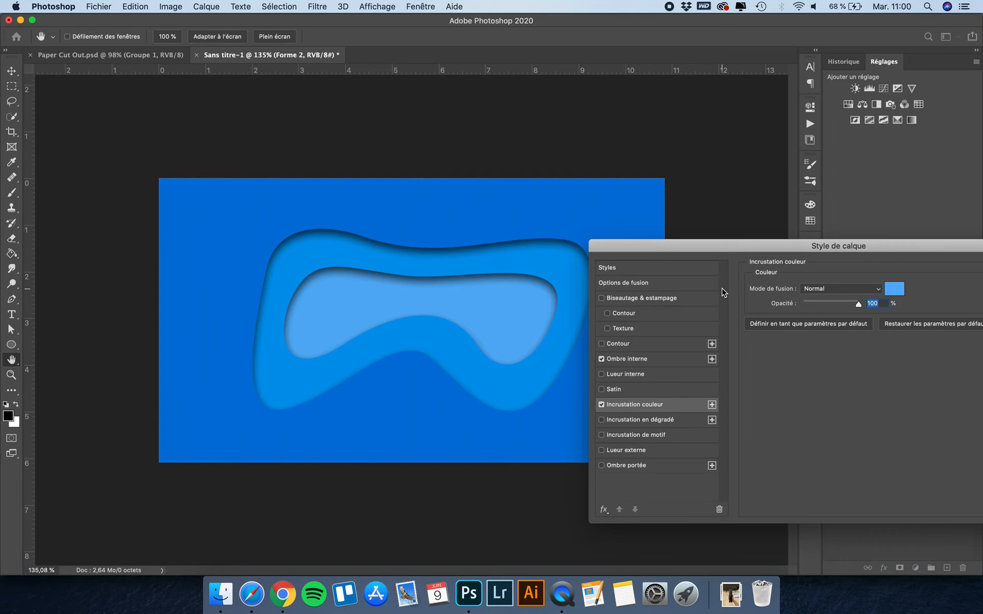
{"action": "key", "text": "Return"}
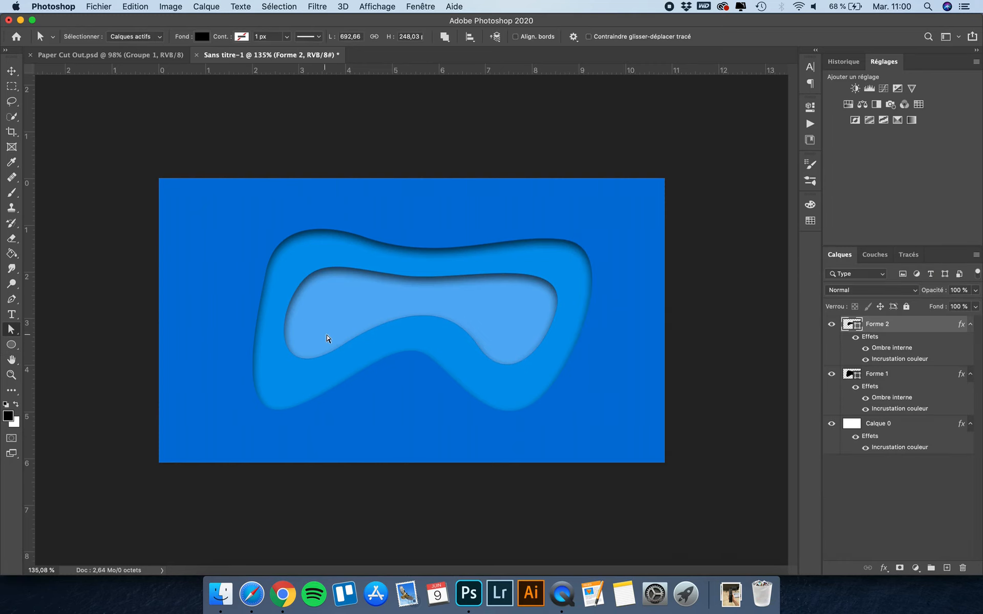
Step: Switch to the Paper Cut Out.psd document and examine its nested paper-cut shapes up close
{"action": "left_click", "coordinate": [11, 71]}
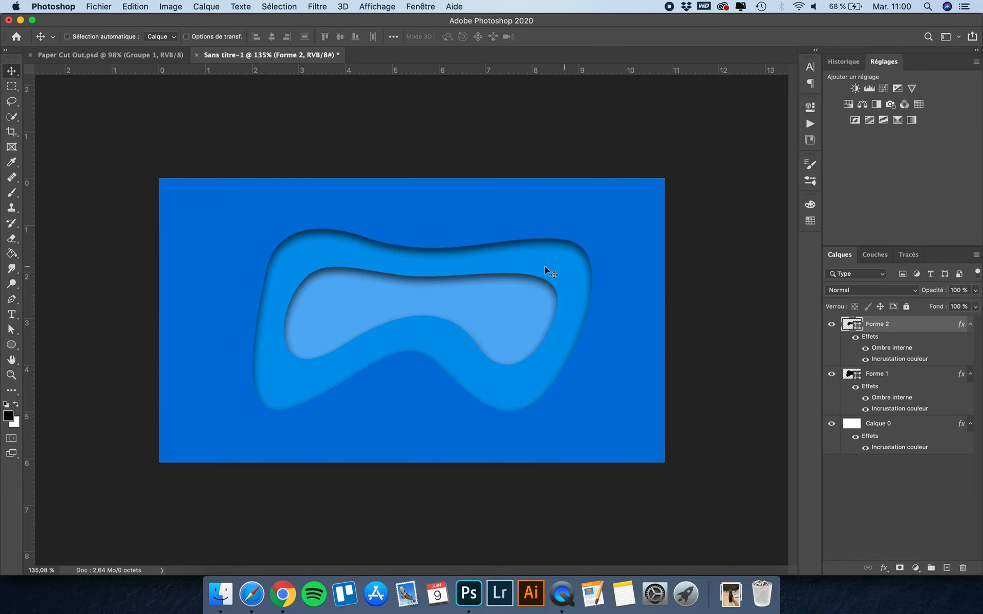
{"action": "left_click", "coordinate": [114, 55]}
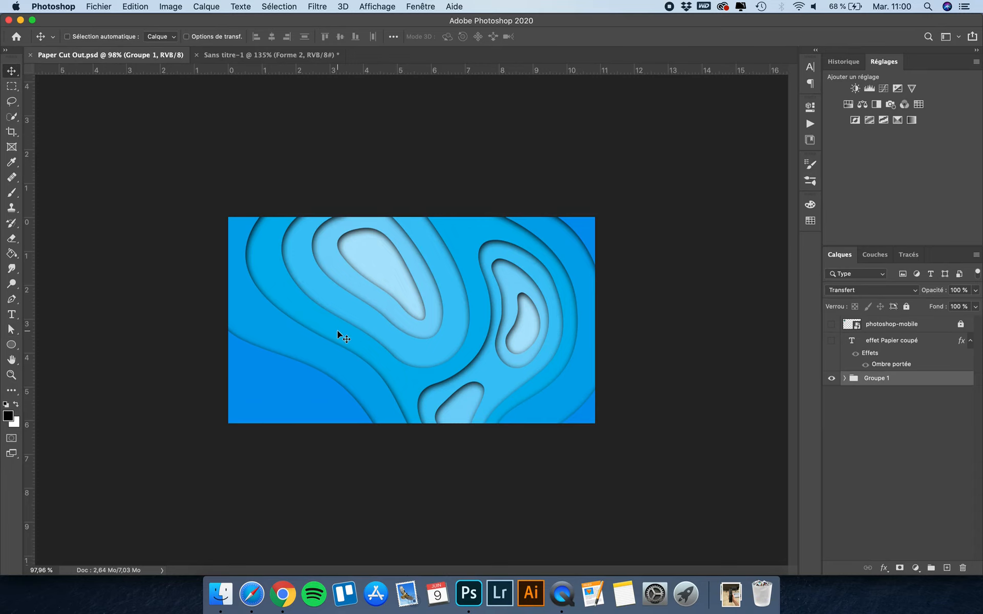
{"action": "scroll", "coordinate": [338, 334], "scroll_direction": "up", "scroll_amount": 2}
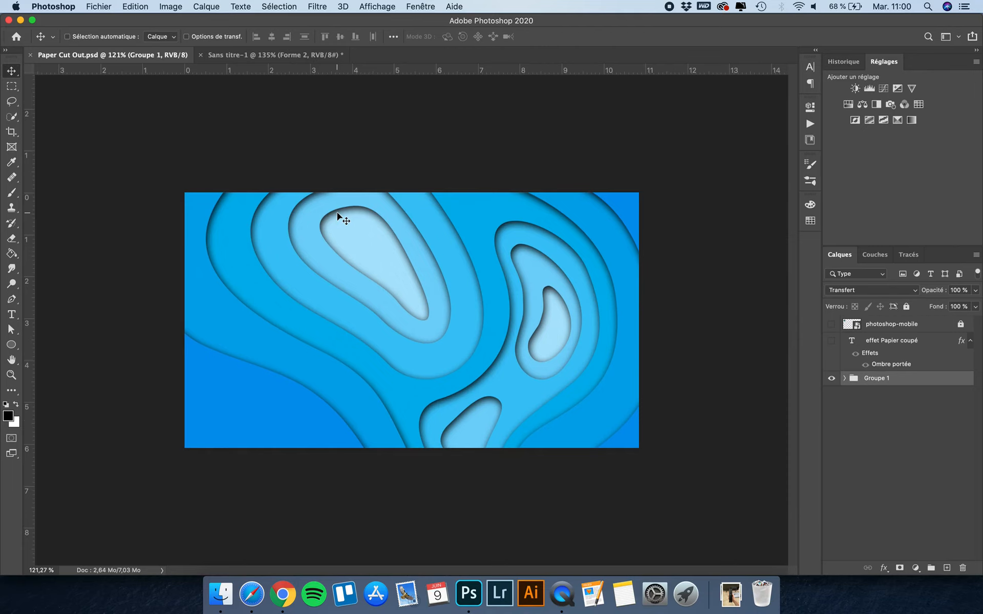